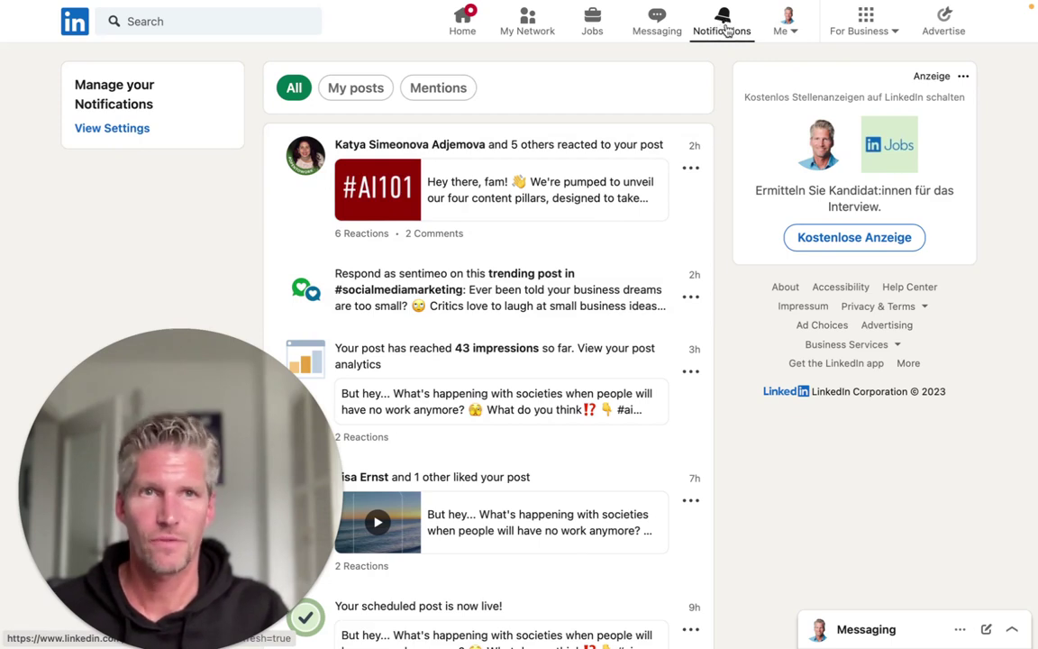
Review the Trending conversations notification settings under Posting and commenting: in-app off, email on.
left_click(113, 129)
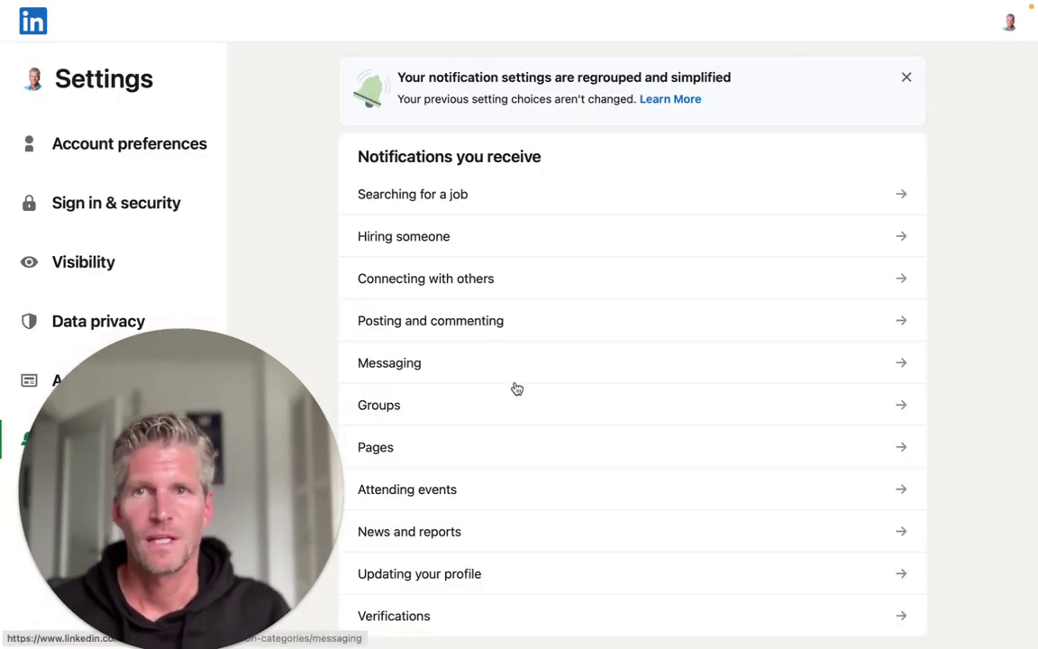
left_click(469, 329)
scroll(690, 389, "down", 1)
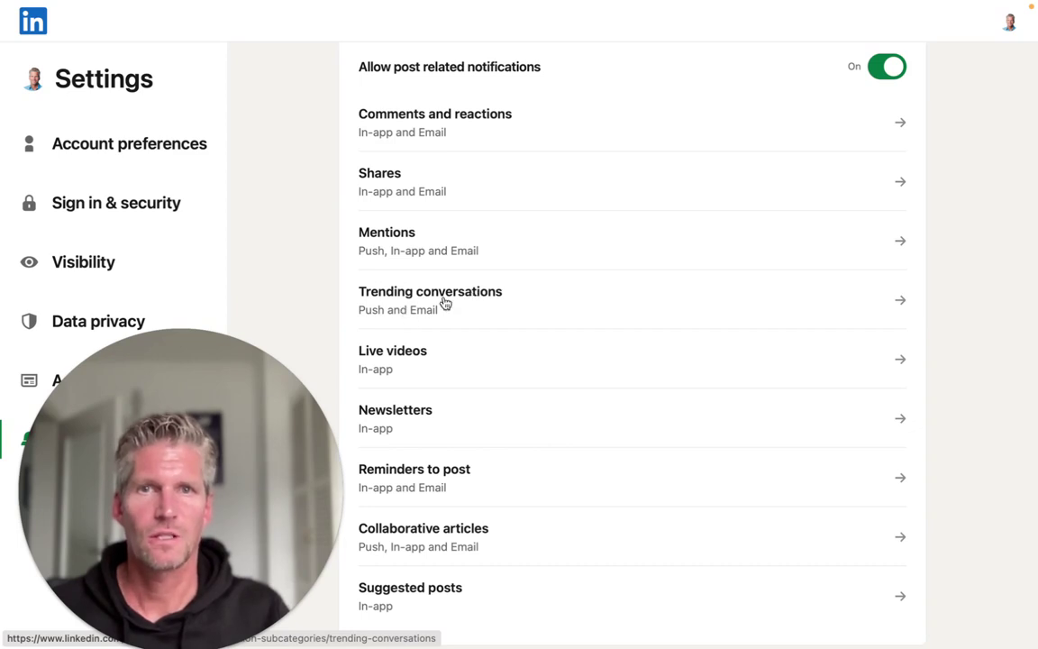
left_click(897, 300)
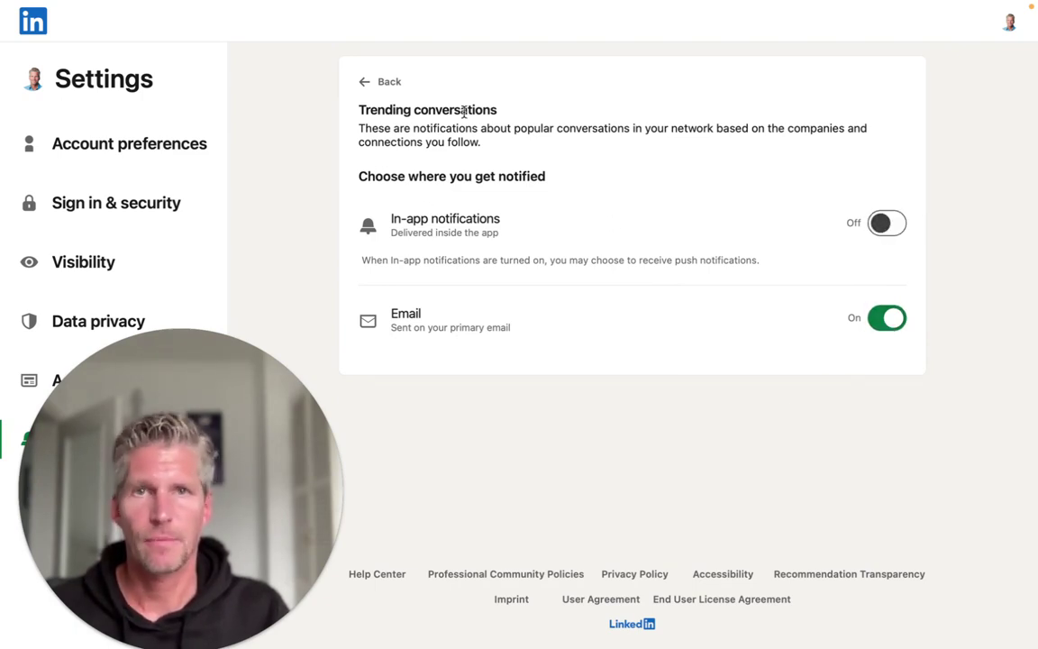
Go back to the notifications overview and leave settings for the LinkedIn home feed.
left_click(378, 84)
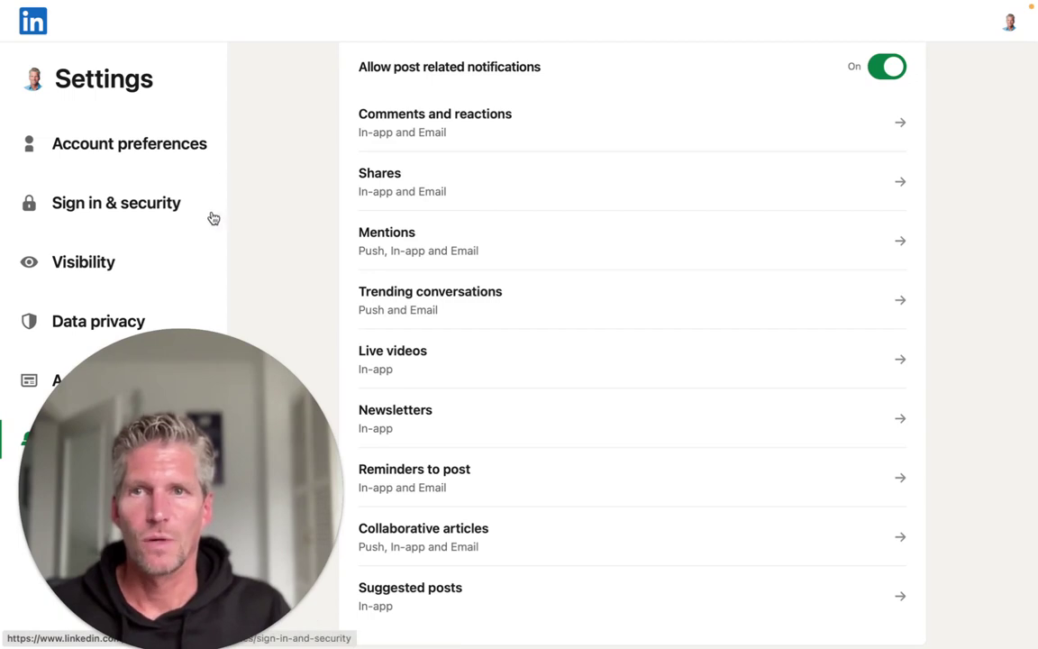
scroll(744, 266, "up", 2)
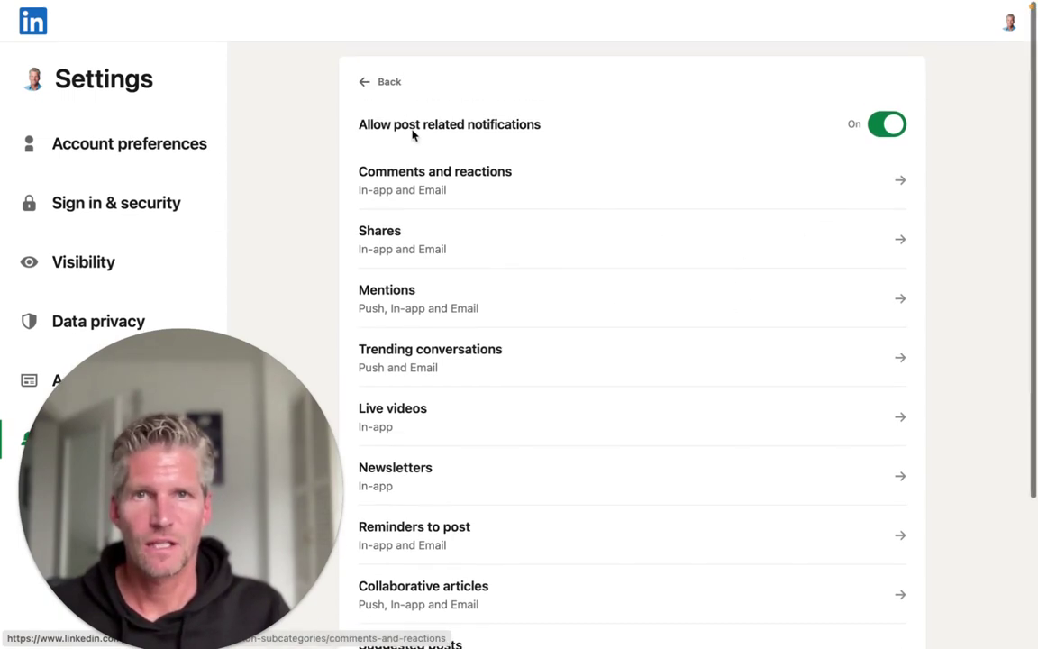
left_click(385, 83)
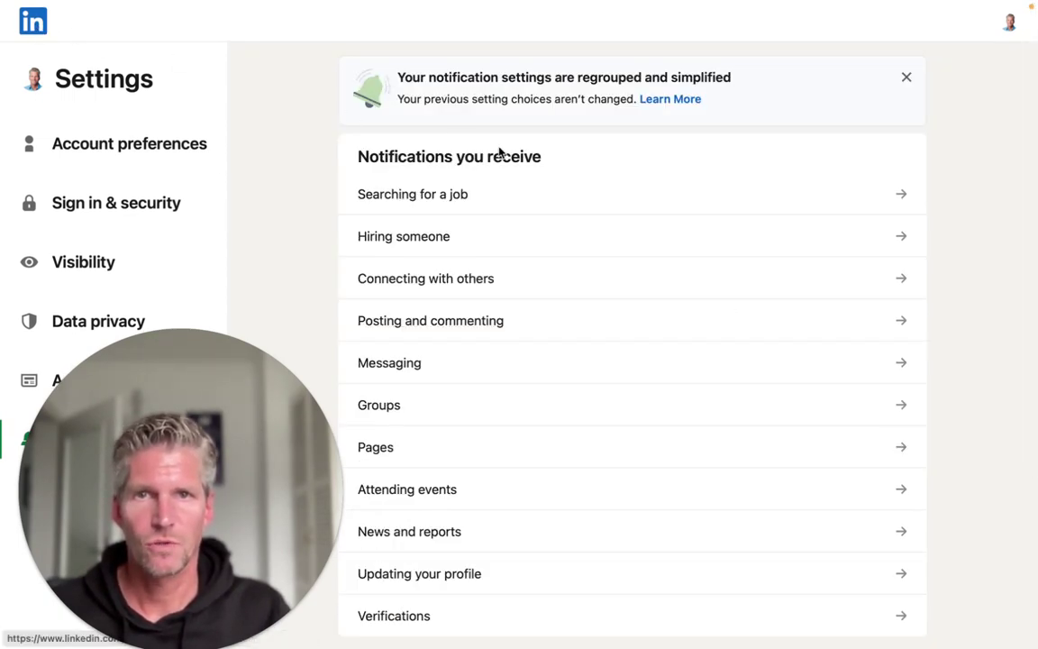
left_click(36, 25)
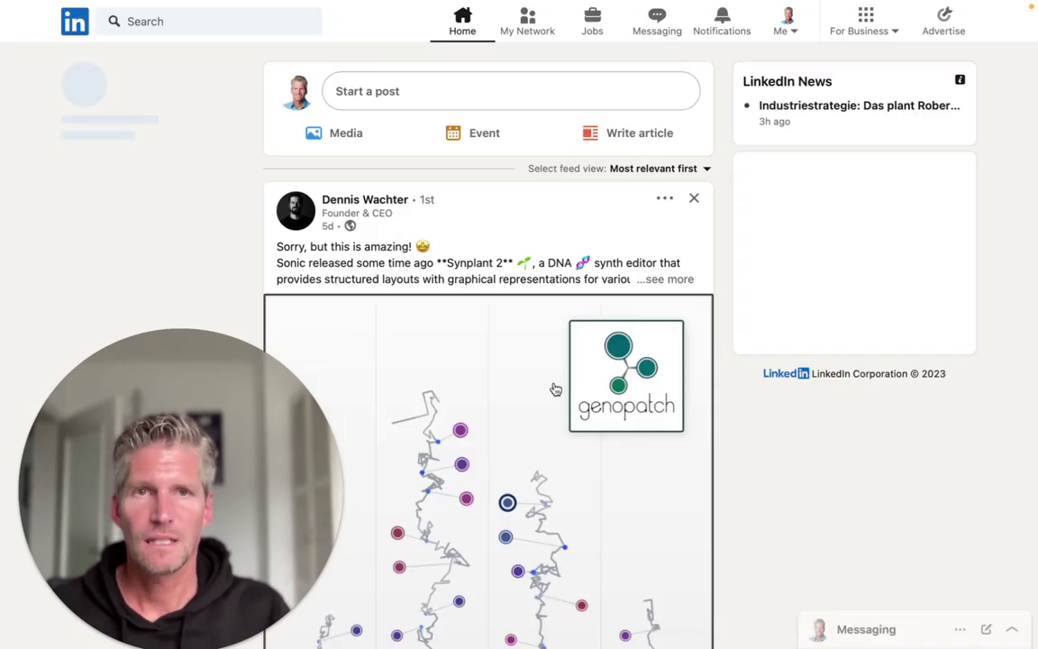
Open the trending post about self-made founders whose businesses were called 'cute' from Notifications.
left_click(722, 30)
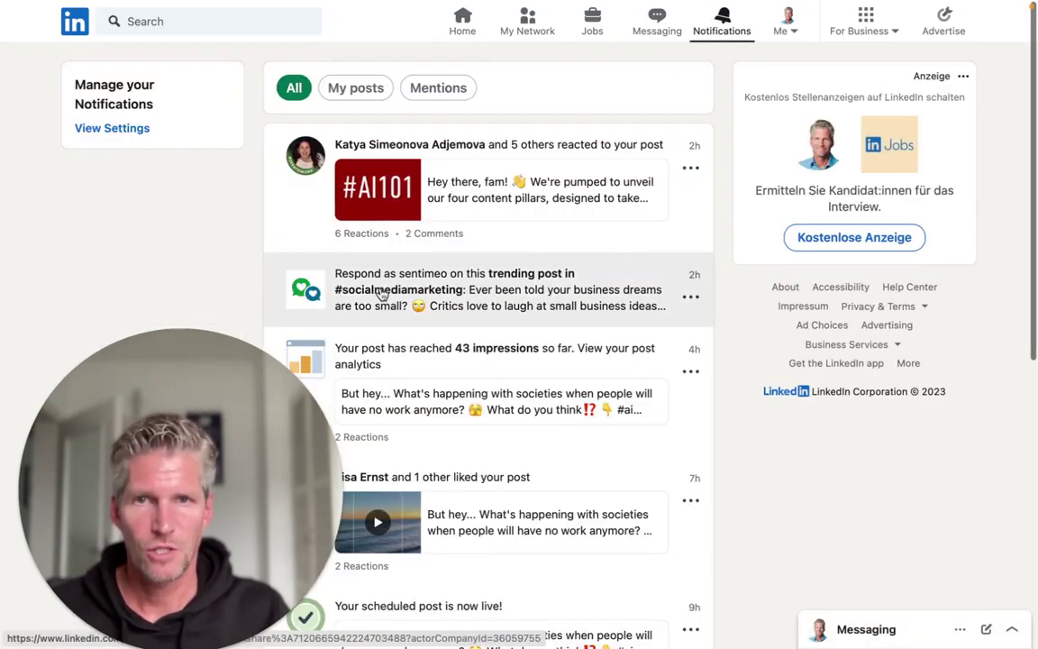
left_click(533, 303)
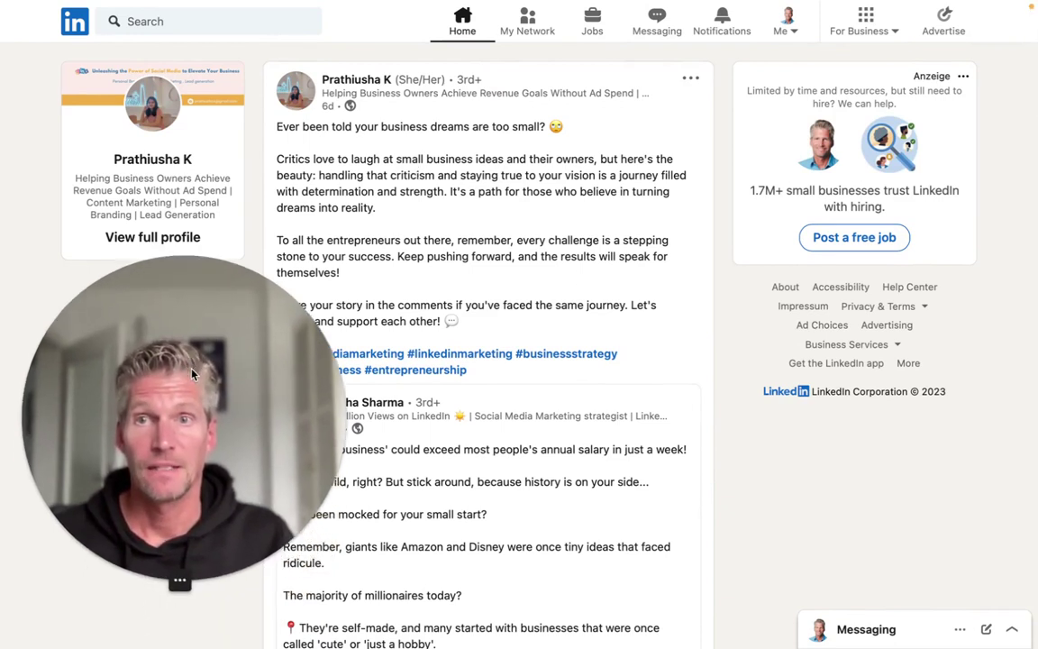
mouse_move(189, 582)
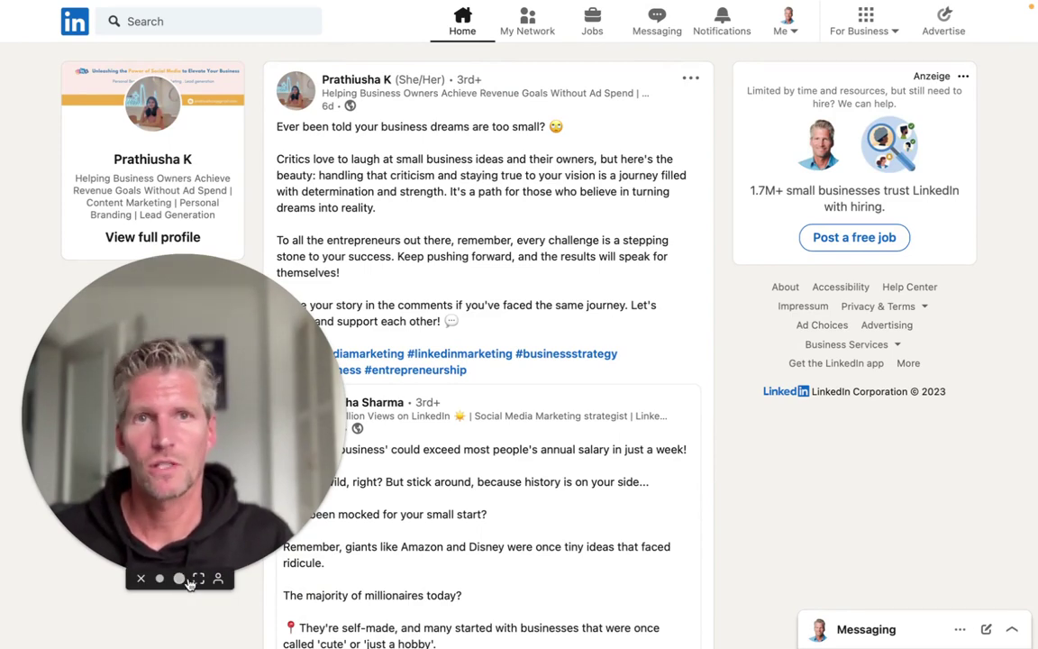
left_click(196, 580)
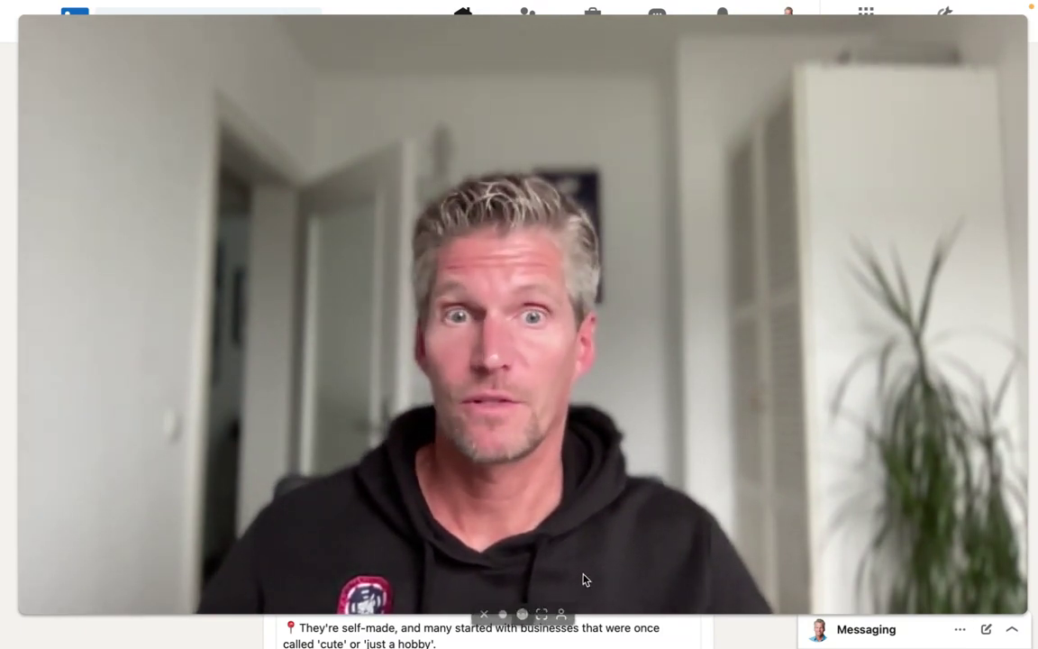
Move from the trending post's video to the Jasper document LinkedIn Answers on Posts.
mouse_move(523, 615)
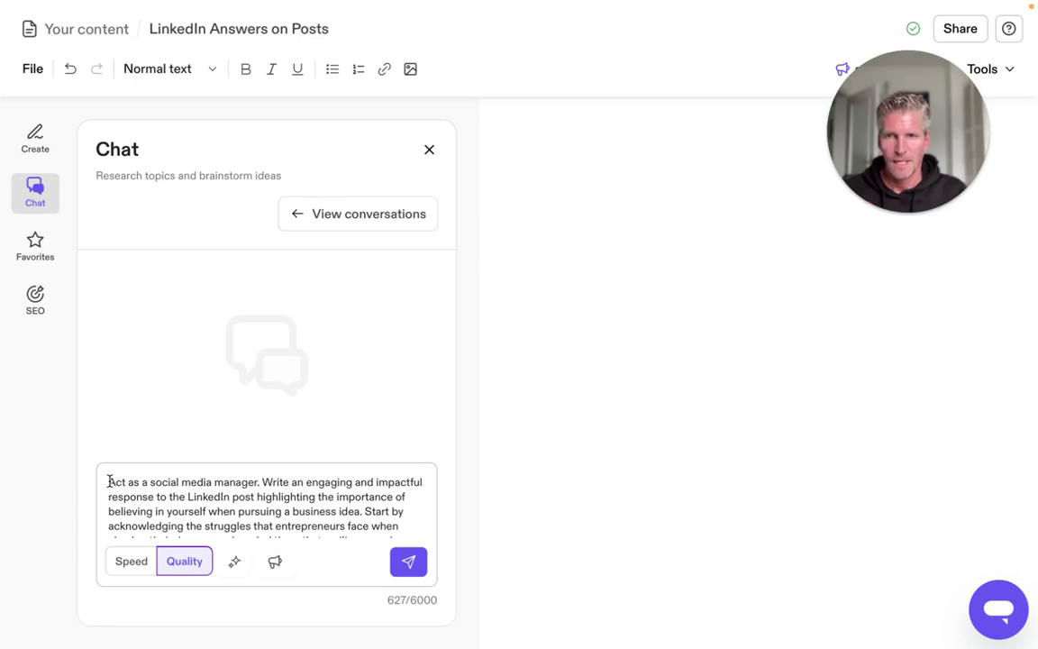
scroll(309, 502, "down", 2)
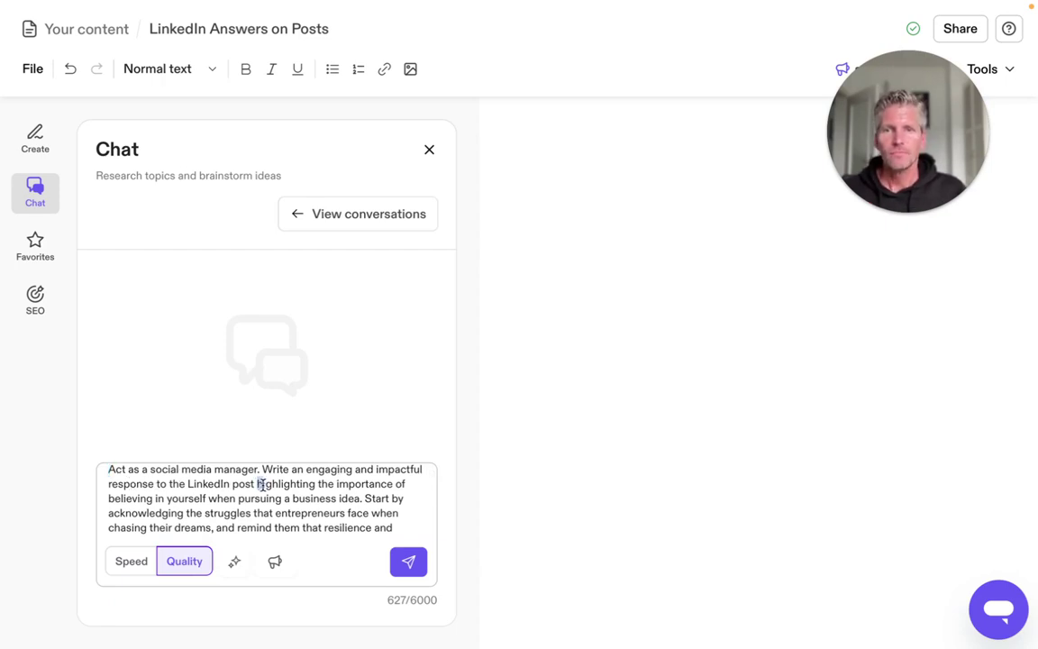
left_click_drag(259, 484, 372, 513)
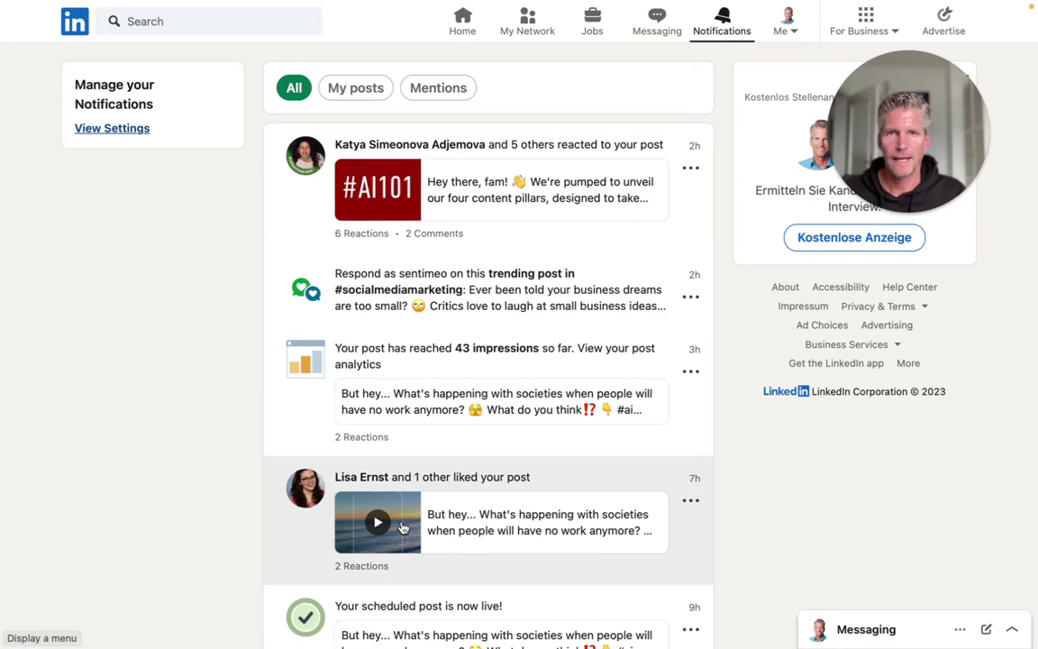
left_click(493, 285)
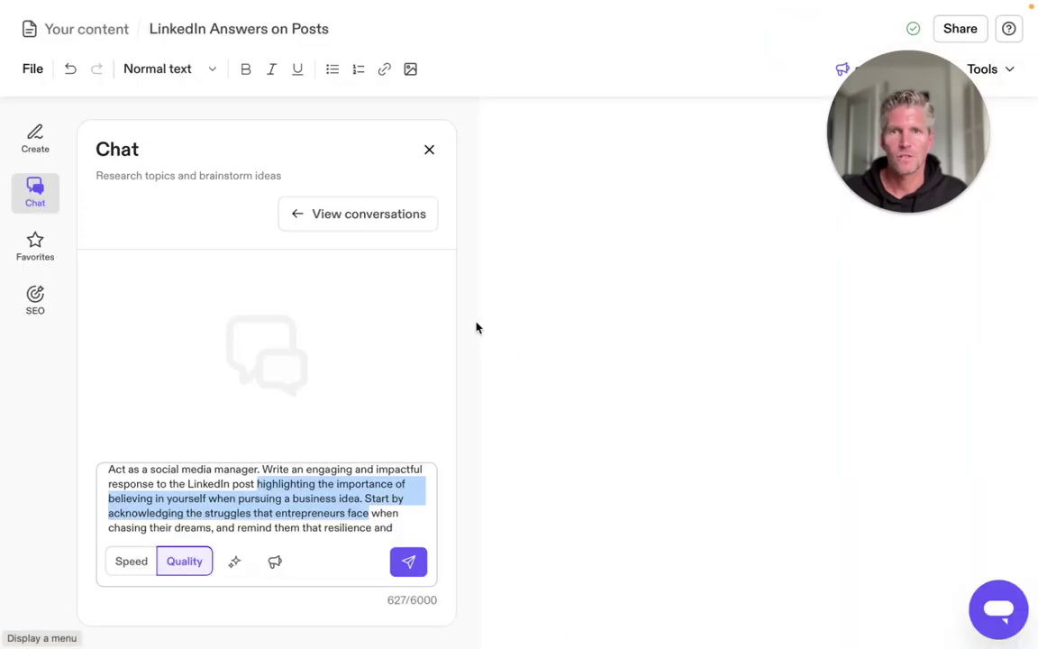
left_click(290, 487)
scroll(280, 498, "down", 2)
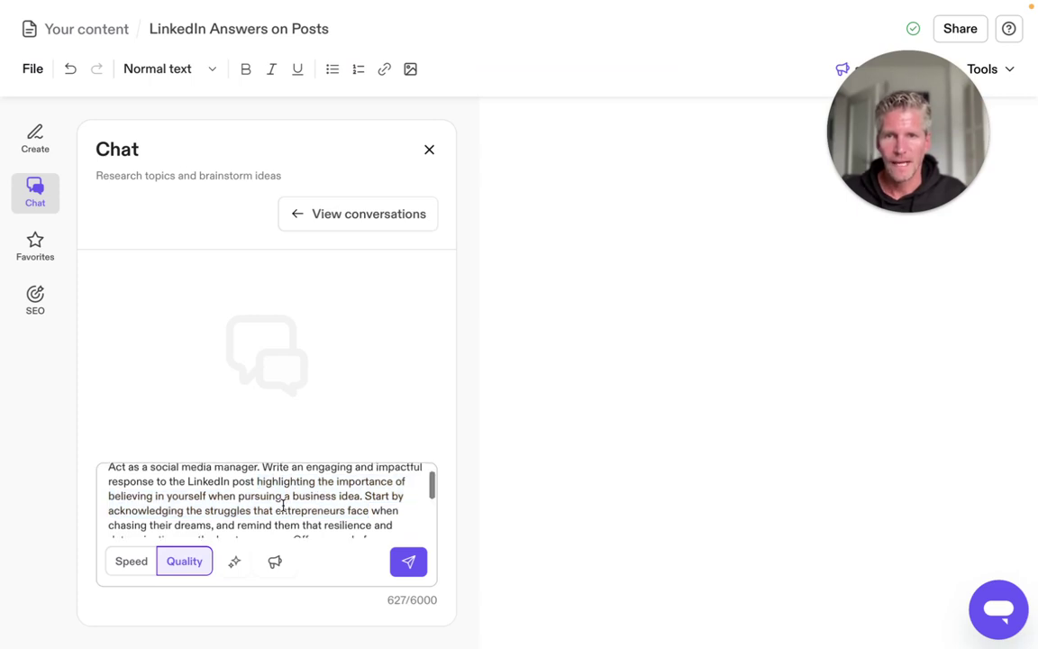
scroll(224, 489, "up", 2)
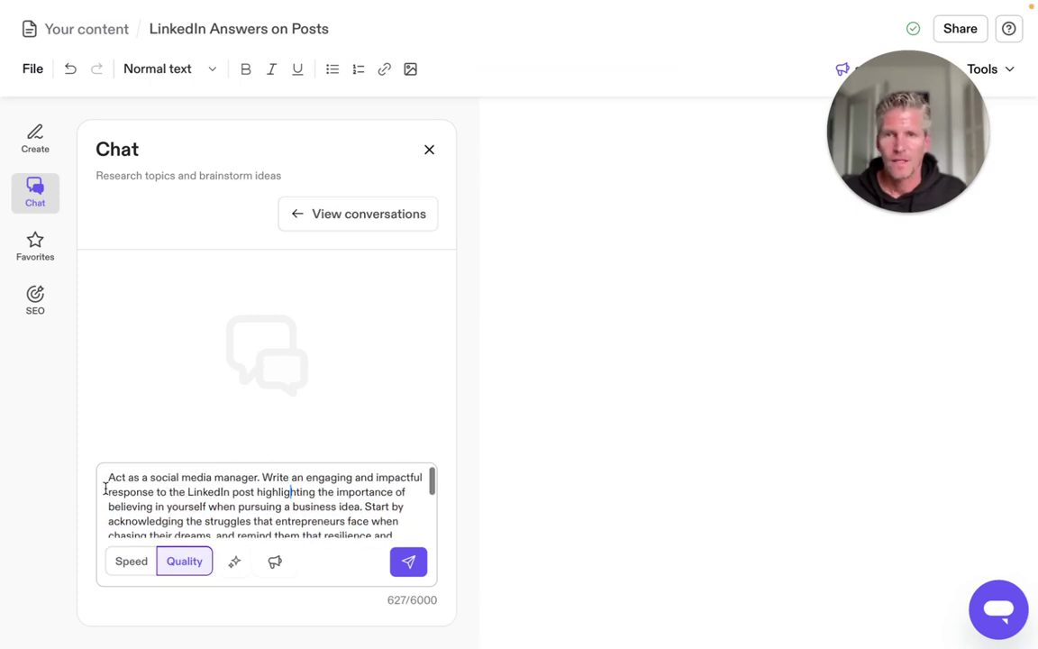
scroll(108, 505, "down", 2)
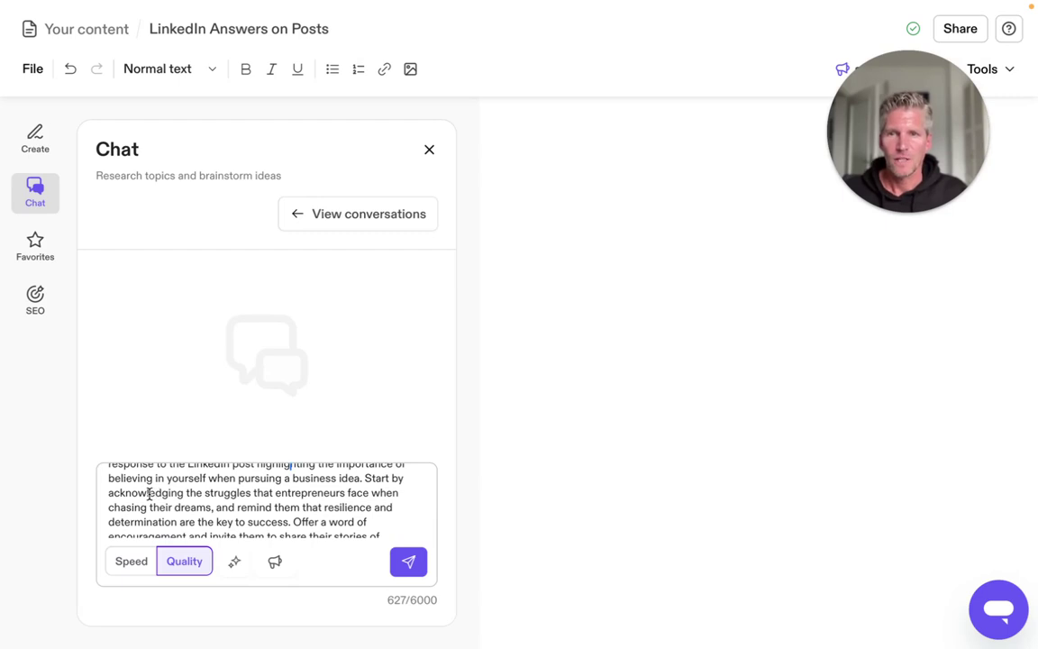
scroll(144, 494, "down", 1)
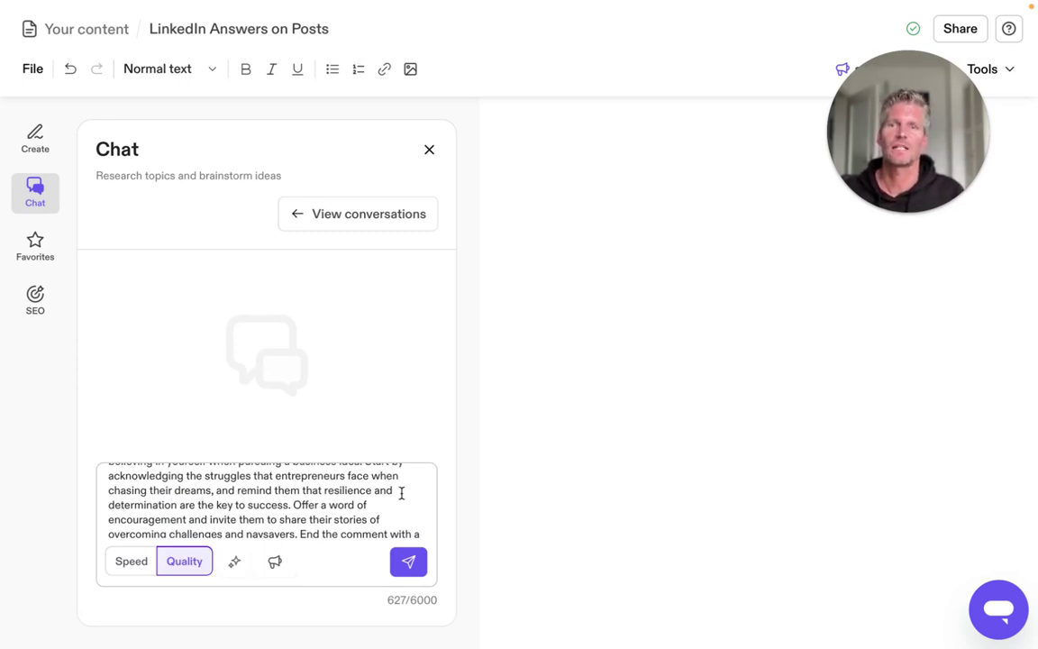
scroll(394, 496, "down", 3)
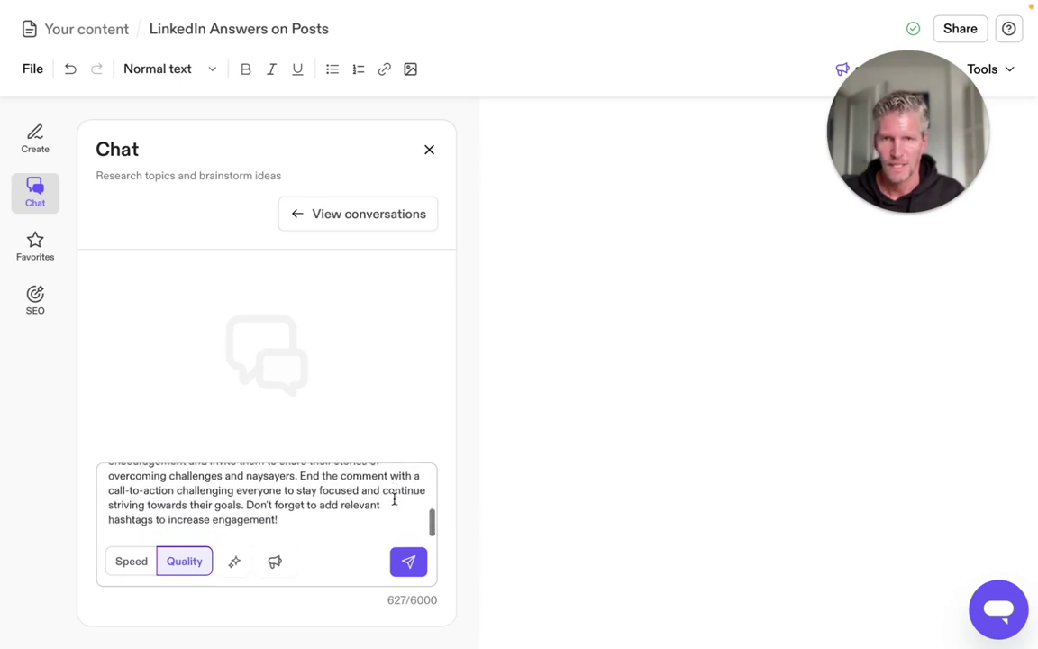
scroll(361, 499, "up", 2)
scroll(349, 499, "down", 2)
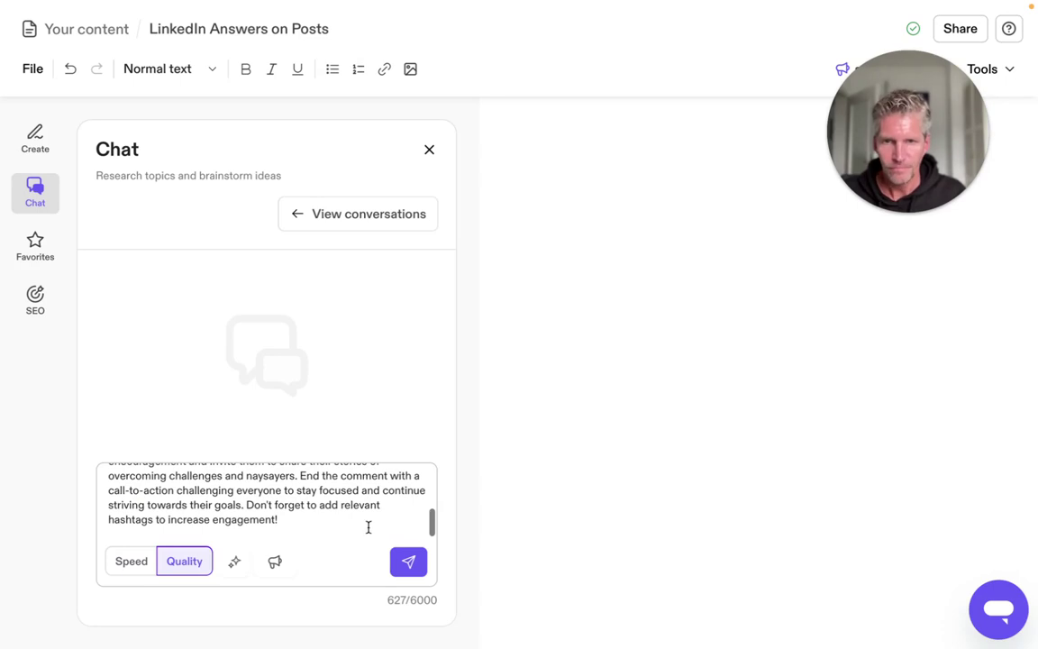
Generate the encouraging reply ending in #ChasingDreams and #MakeItHappen, insert it, and close chat.
left_click(408, 563)
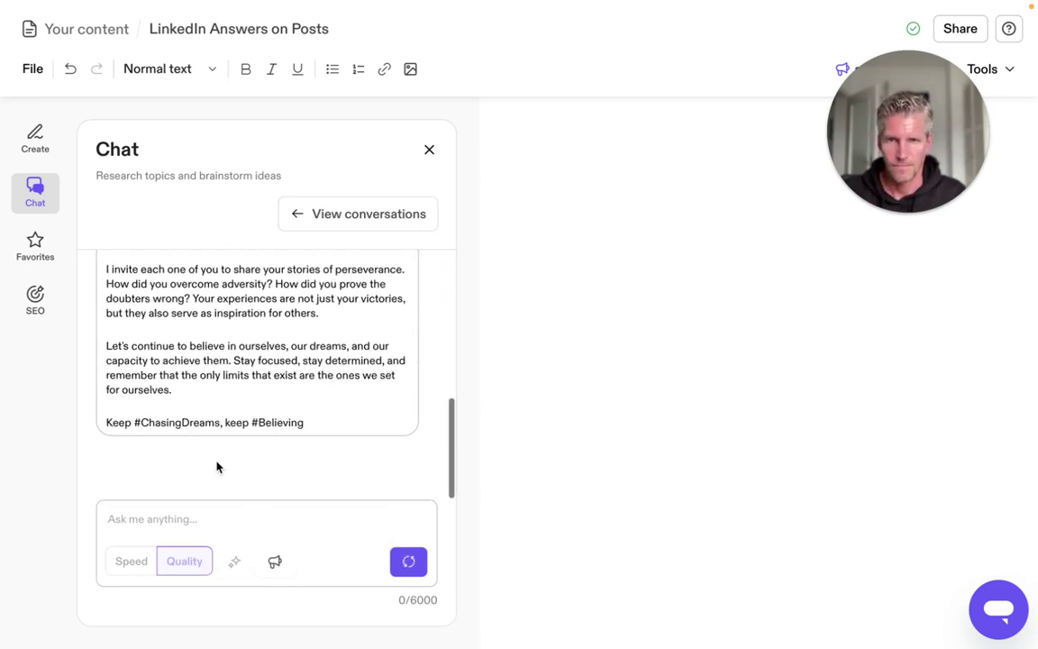
left_click(388, 451)
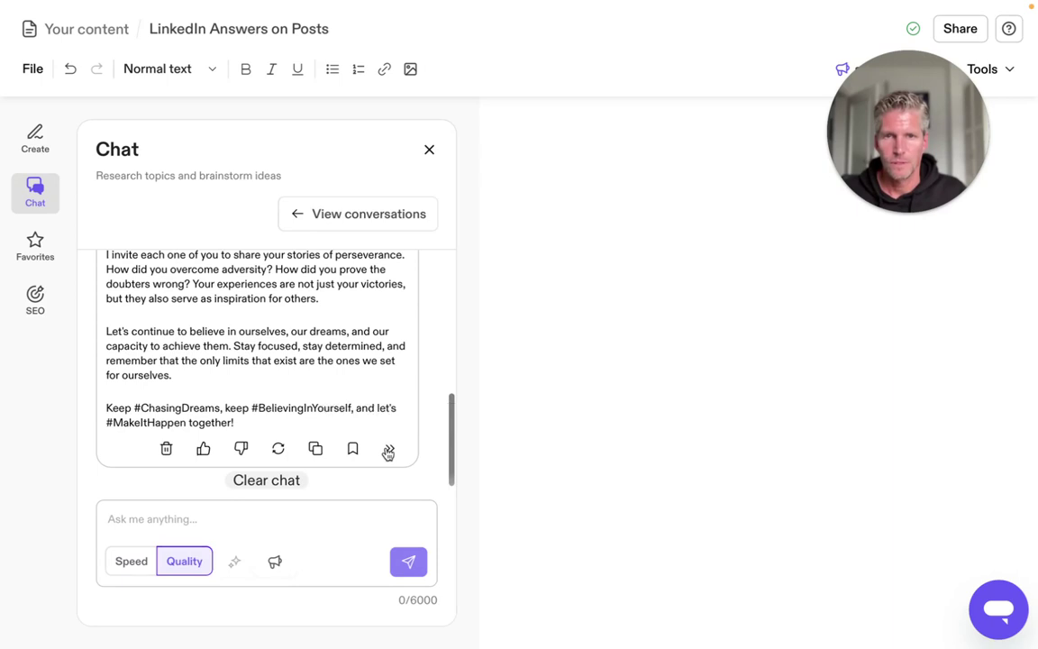
left_click(430, 152)
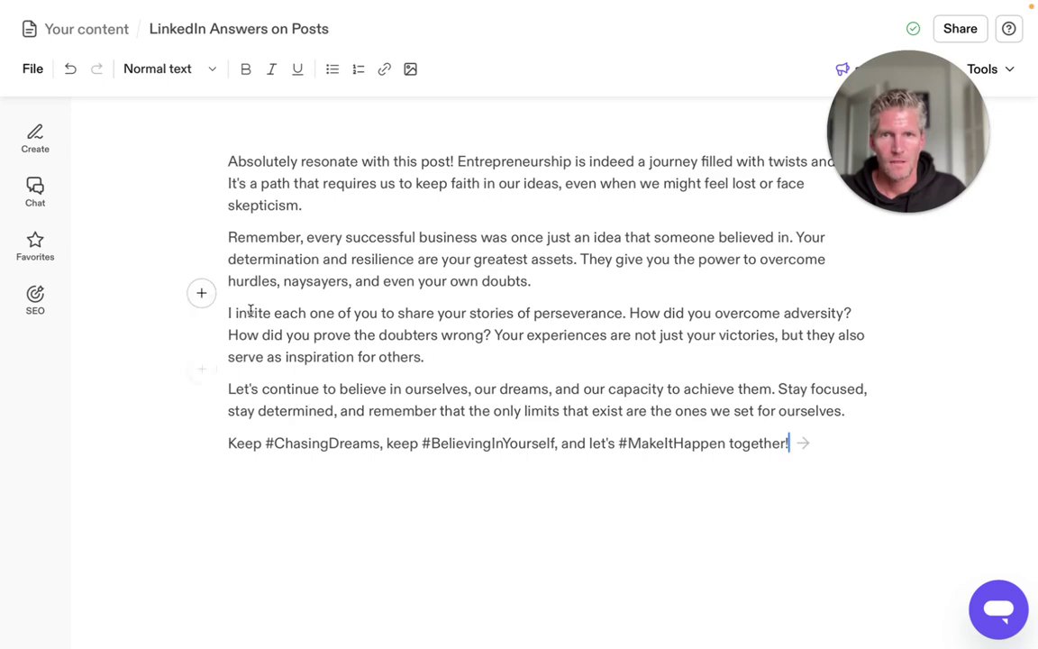
Delete the perseverance-stories paragraph, select the four-paragraph reply, and switch to the LinkedIn browser.
left_click_drag(227, 312, 469, 358)
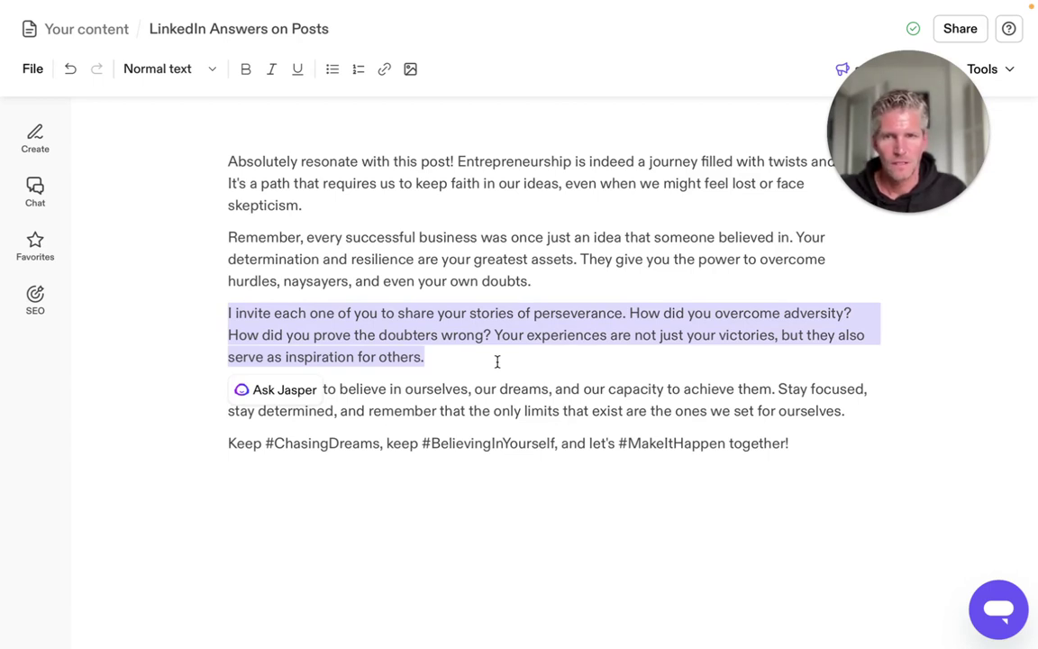
key("Delete")
key("Delete")
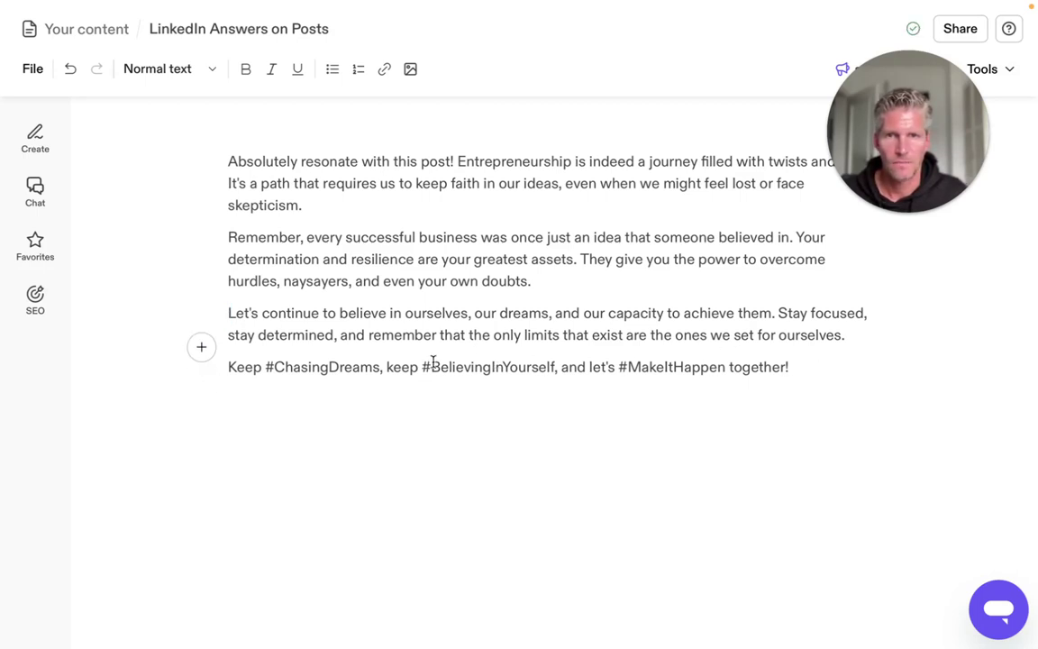
left_click_drag(799, 366, 213, 166)
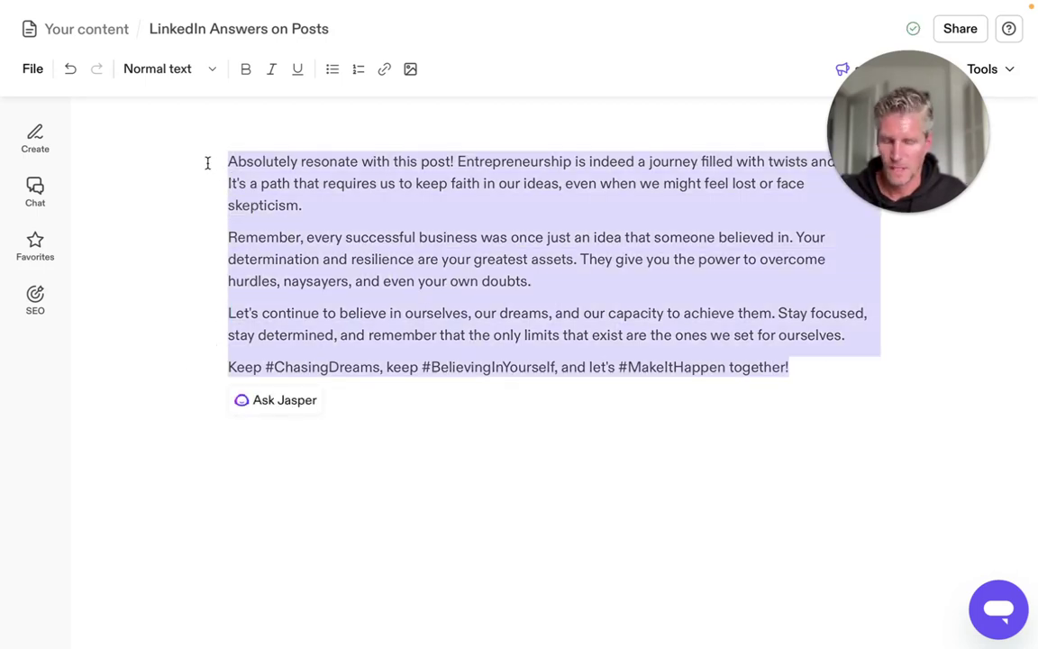
key("super+Tab")
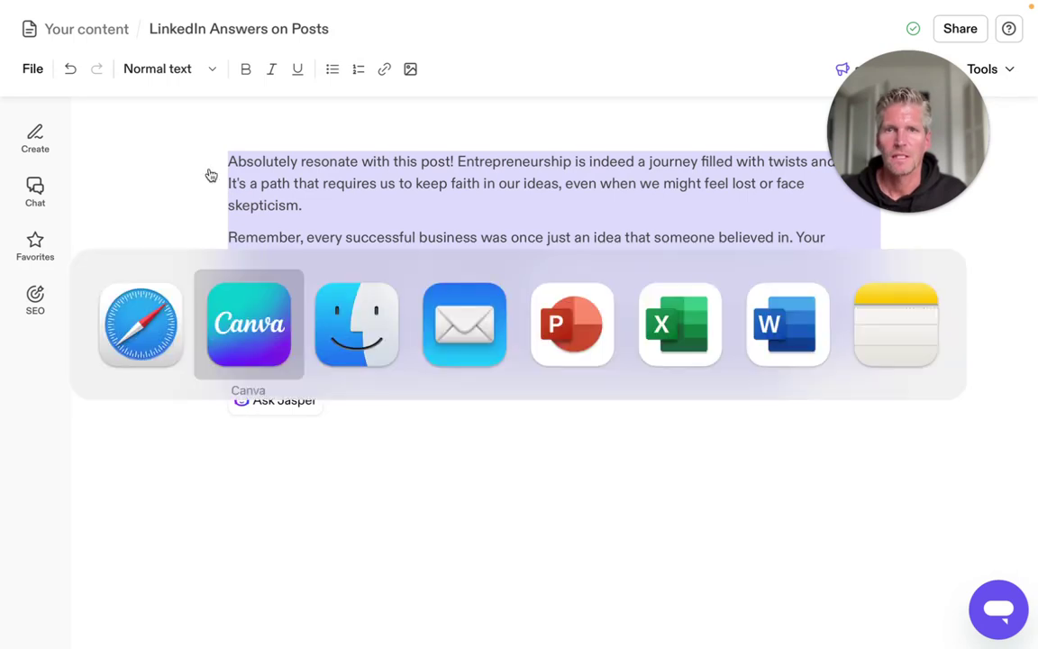
key("Escape")
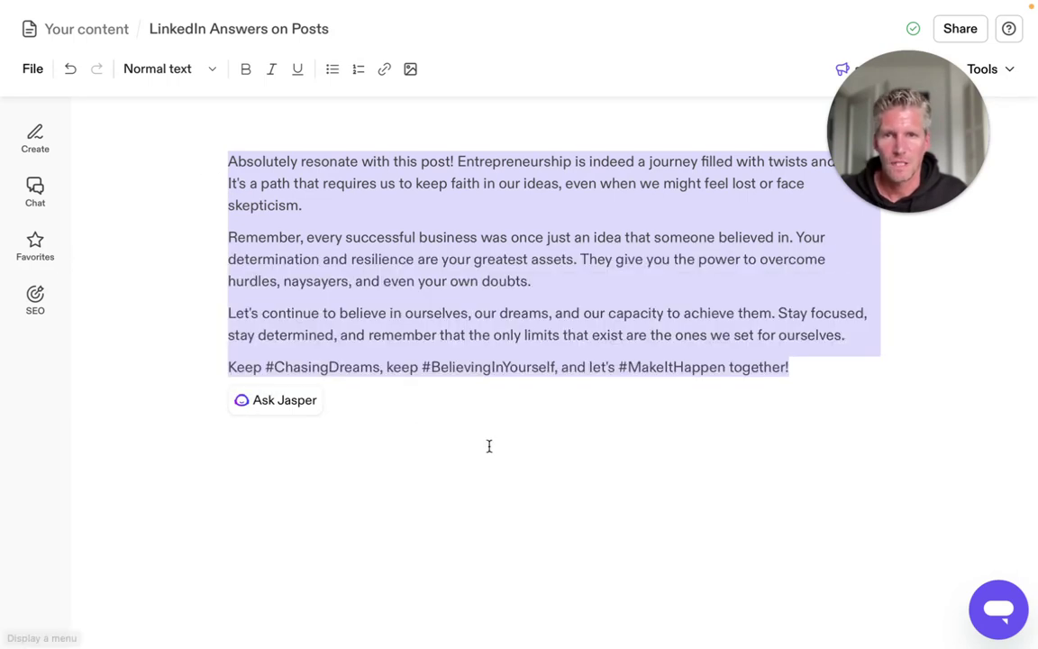
key("ctrl+Tab")
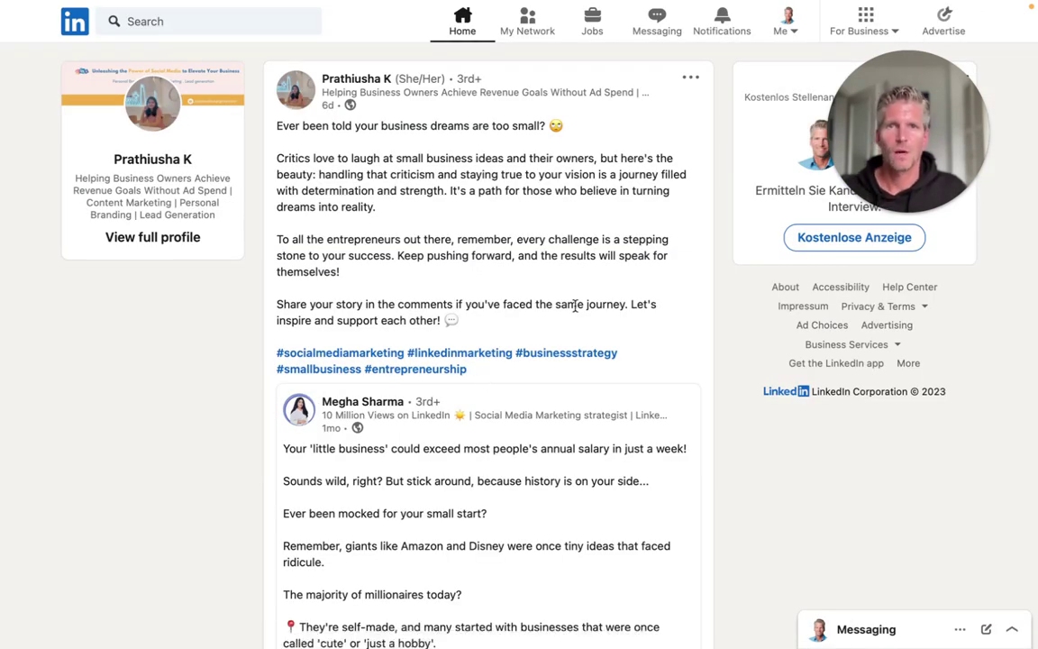